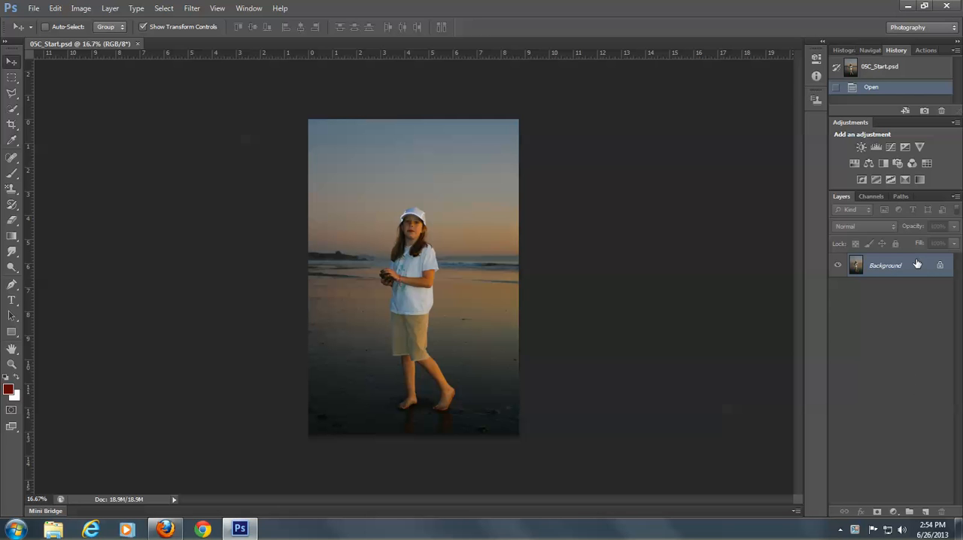
# - Duplicate the Background layer and open the Shadows/Highlights adjustment for the copy
pyautogui.moveTo(915, 265); pyautogui.dragTo(927, 513)
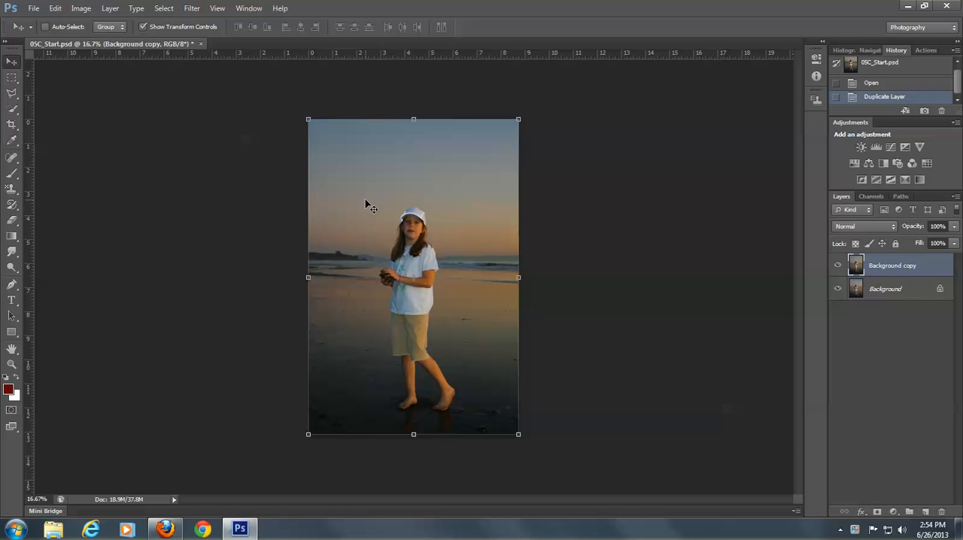
pyautogui.click(82, 9)
pyautogui.moveTo(98, 39)
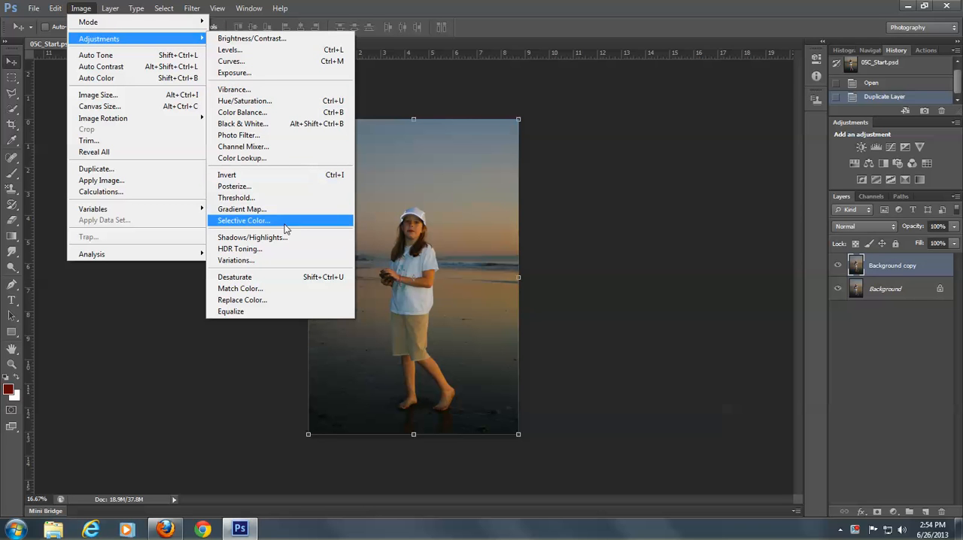
pyautogui.click(250, 238)
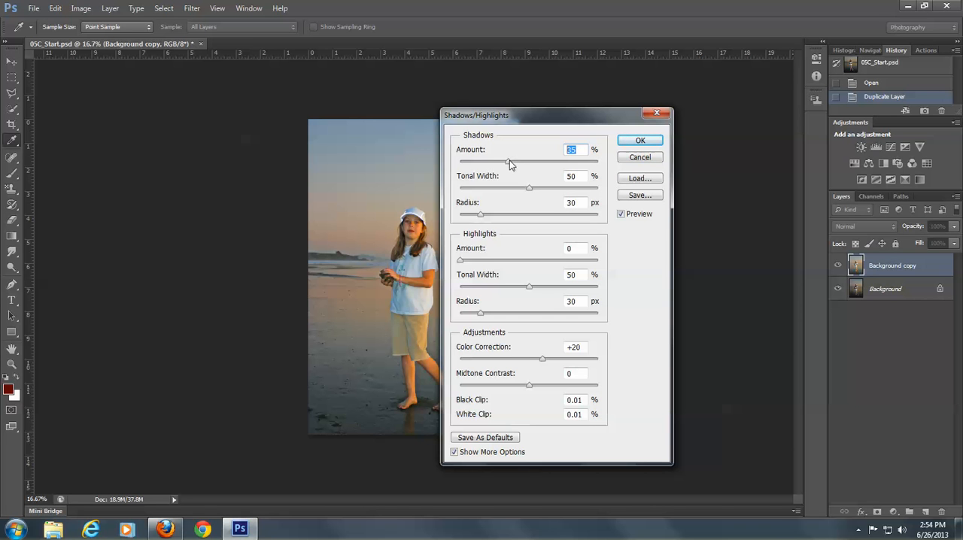
# - Set the Shadows amount to 51% and the Shadows radius to 38 px
pyautogui.write('50')
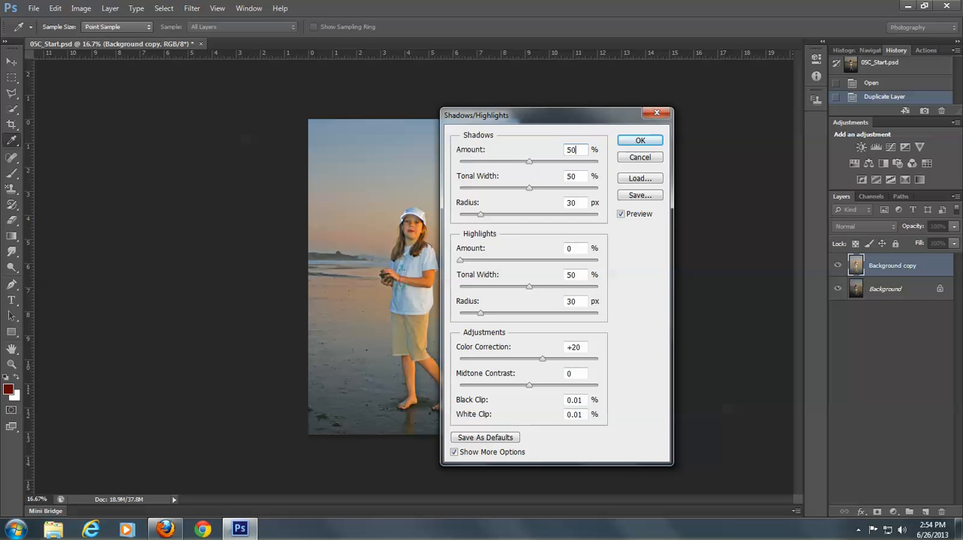
pyautogui.press('Up')
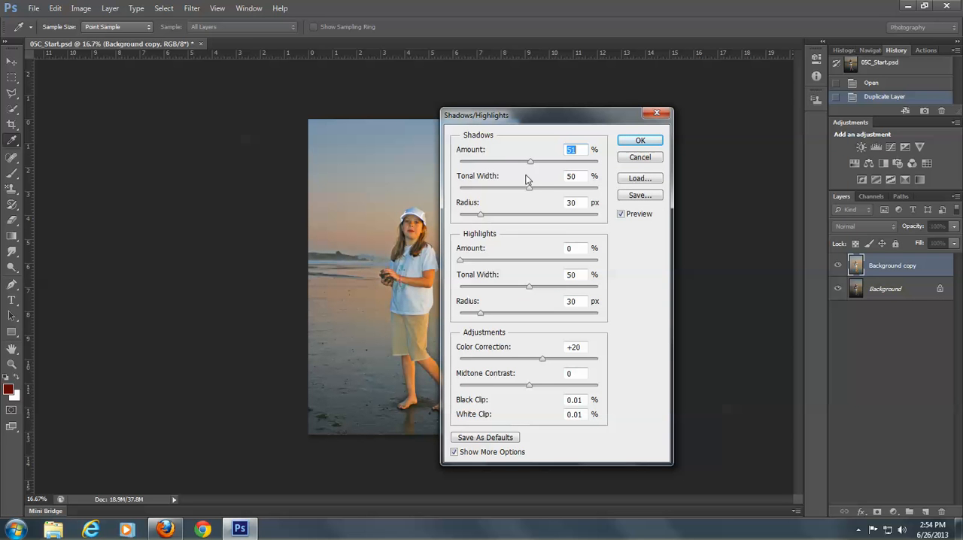
pyautogui.click(572, 203)
pyautogui.doubleClick(572, 202)
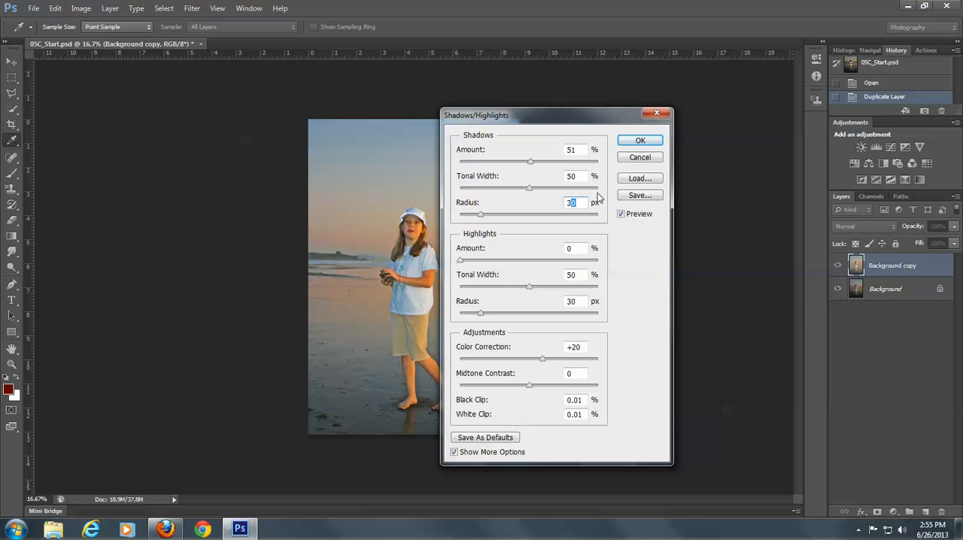
pyautogui.write('38')
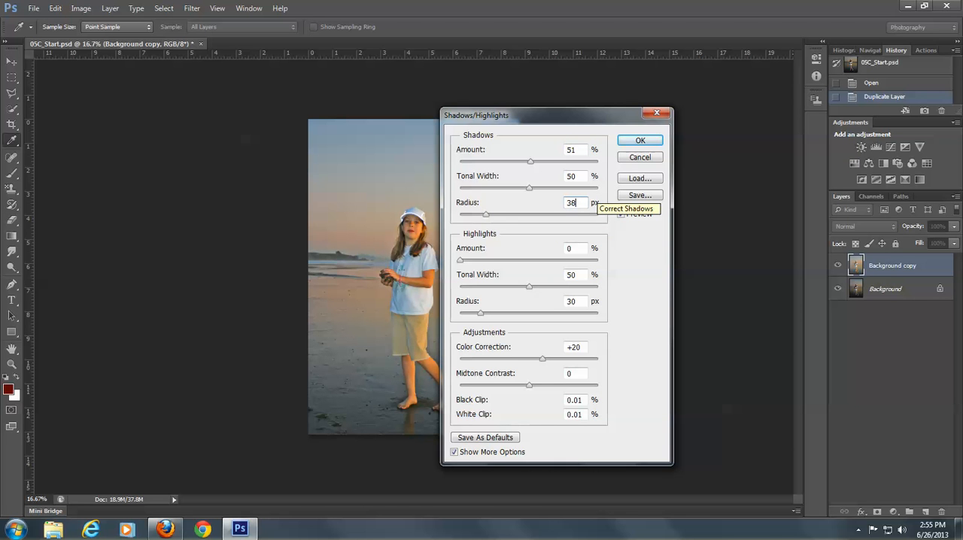
# - Set the Highlights amount to 14%, tonal width to 46% and radius to 43 px
pyautogui.doubleClick(570, 248)
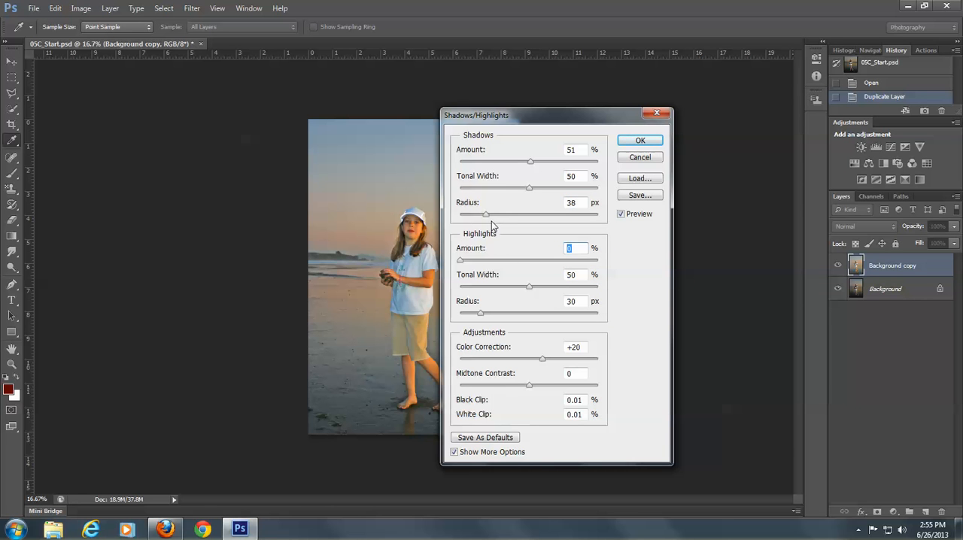
pyautogui.write('14')
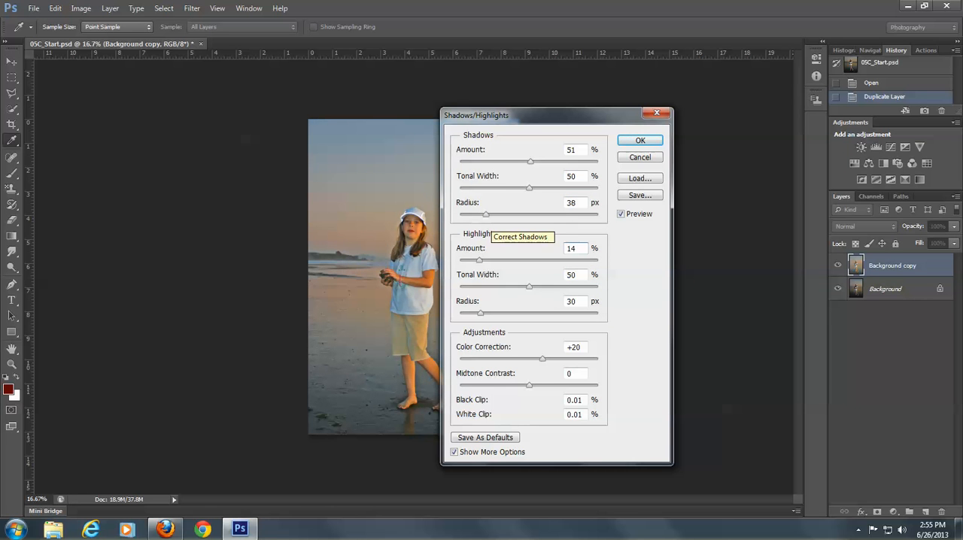
pyautogui.doubleClick(572, 274)
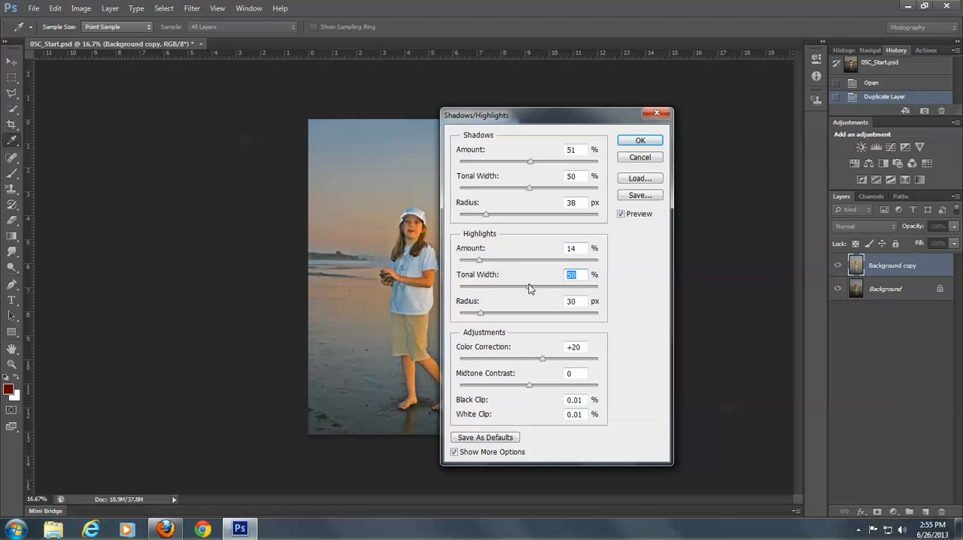
pyautogui.write('46')
pyautogui.doubleClick(574, 301)
pyautogui.write('43')
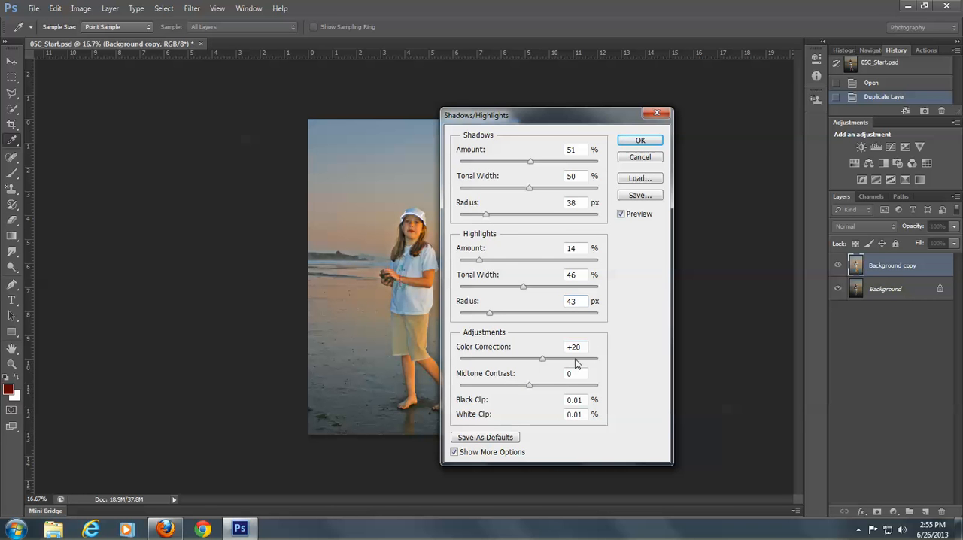
pyautogui.press('Tab')
# - Apply the Shadows/Highlights adjustment with Color Correction +5 and Midtone Contrast +22, and compare the corrected layer with the original
pyautogui.write('+5')
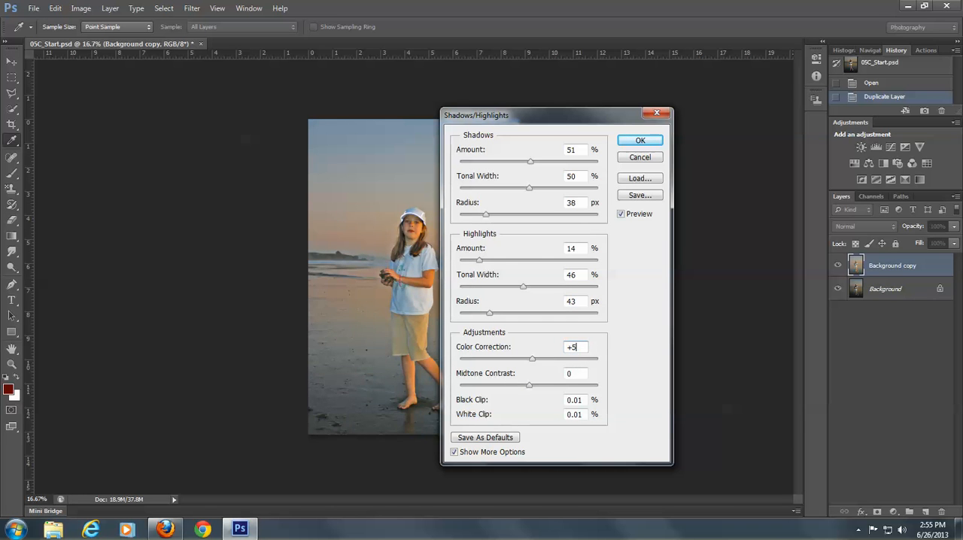
pyautogui.doubleClick(577, 372)
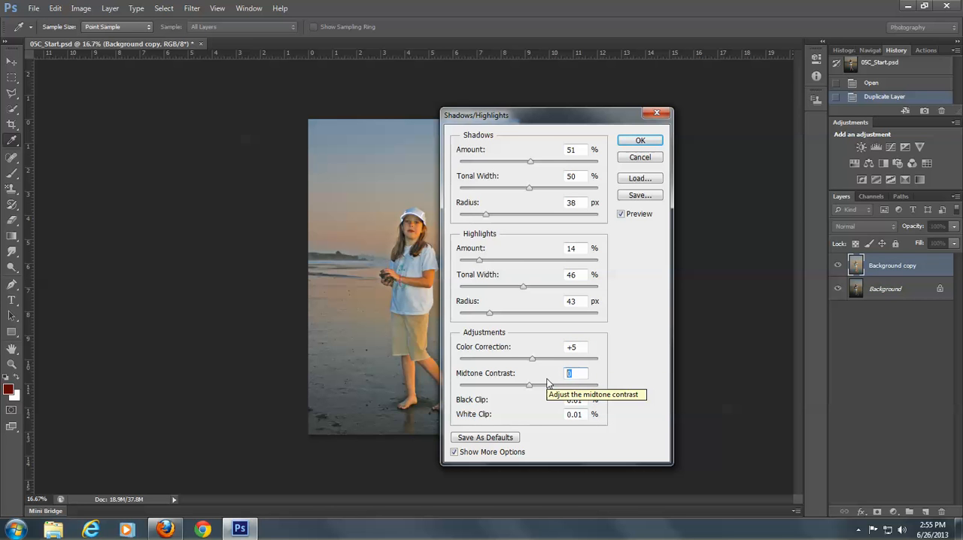
pyautogui.write('+22')
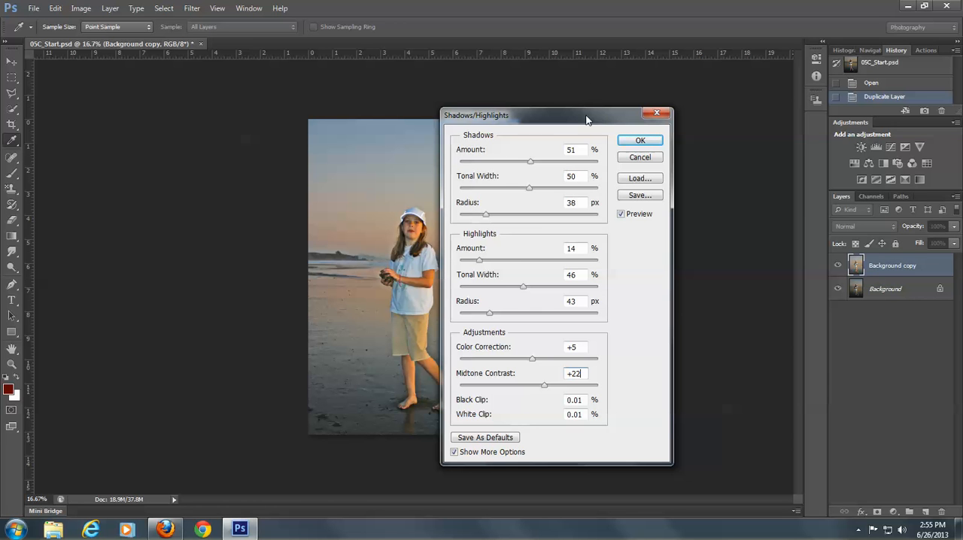
pyautogui.moveTo(580, 110); pyautogui.dragTo(669, 96)
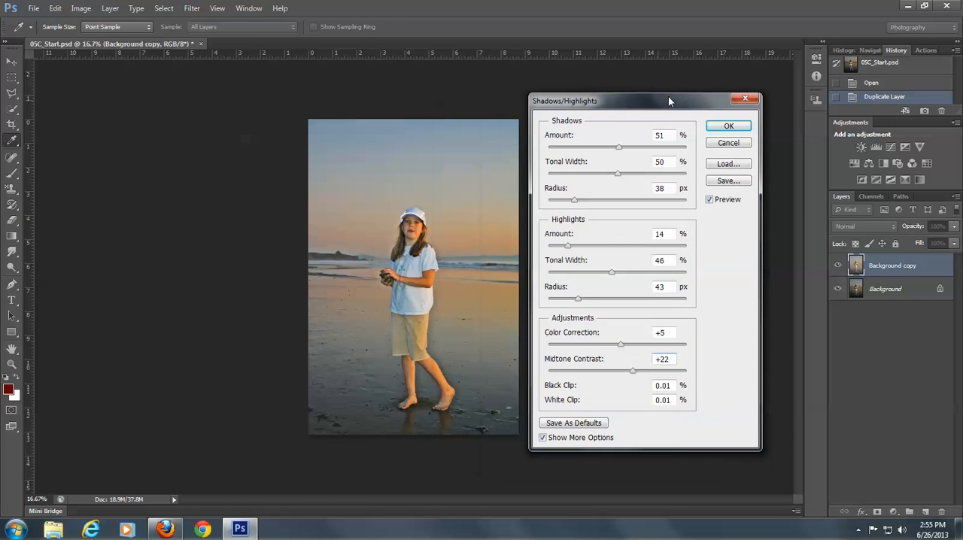
pyautogui.click(729, 127)
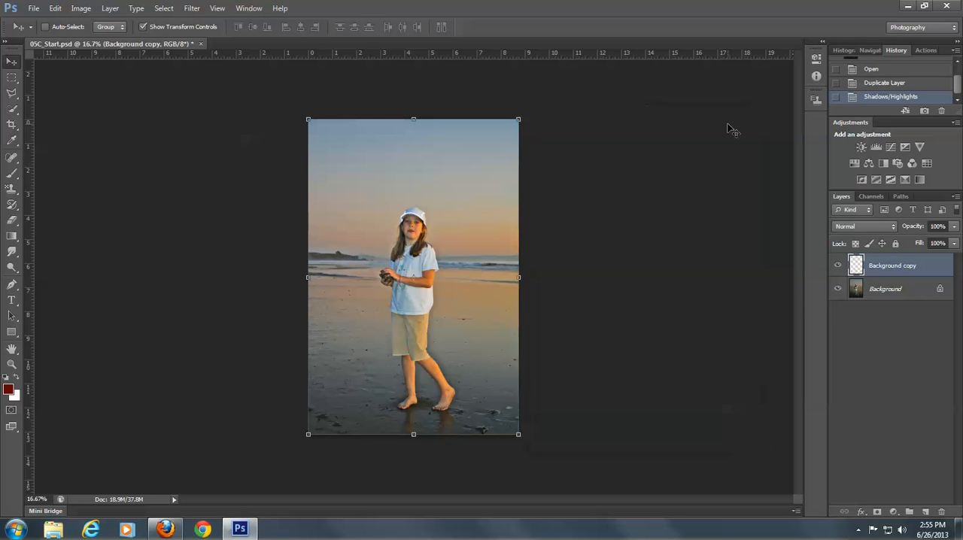
pyautogui.click(840, 265)
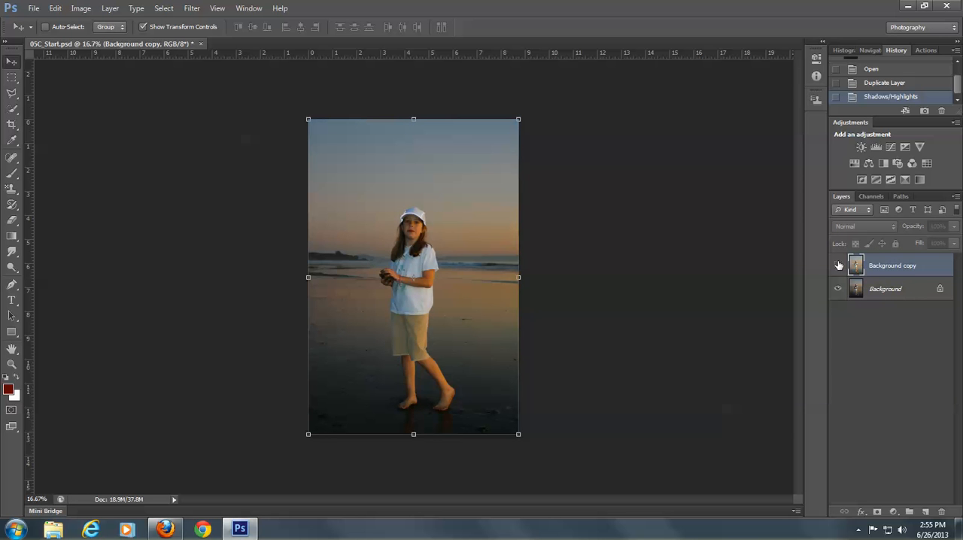
pyautogui.click(840, 266)
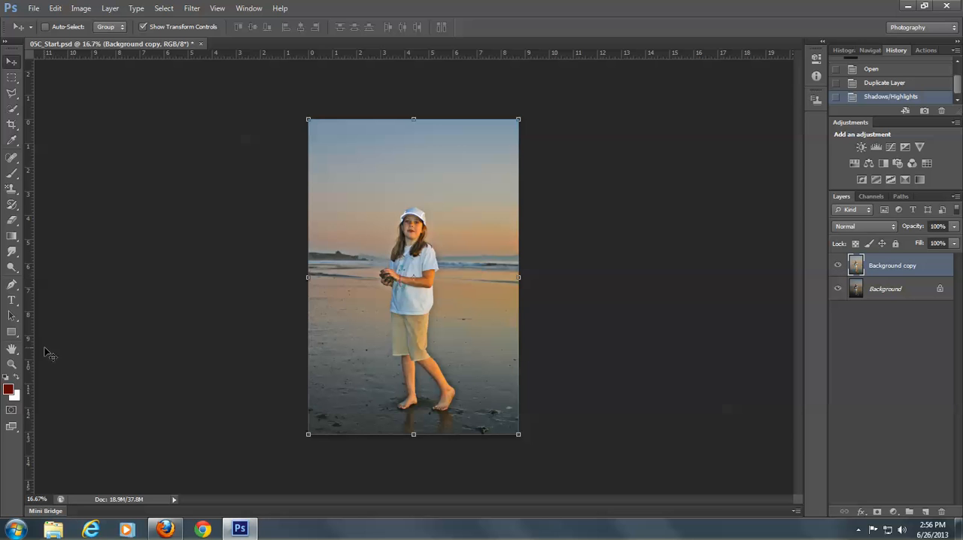
# - Remove the red eye from both of the girl's eyes with the Red Eye Tool
pyautogui.click(11, 366)
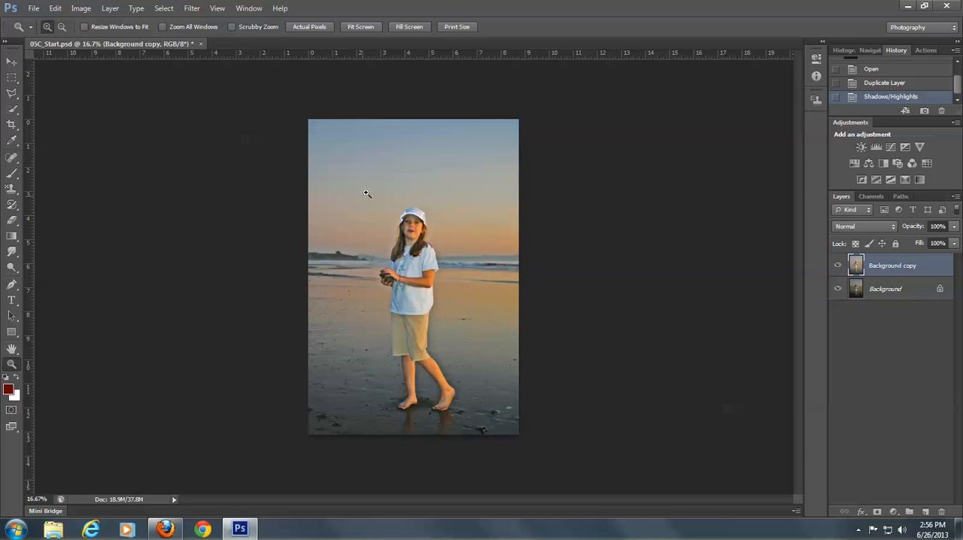
pyautogui.moveTo(382, 204); pyautogui.dragTo(453, 248)
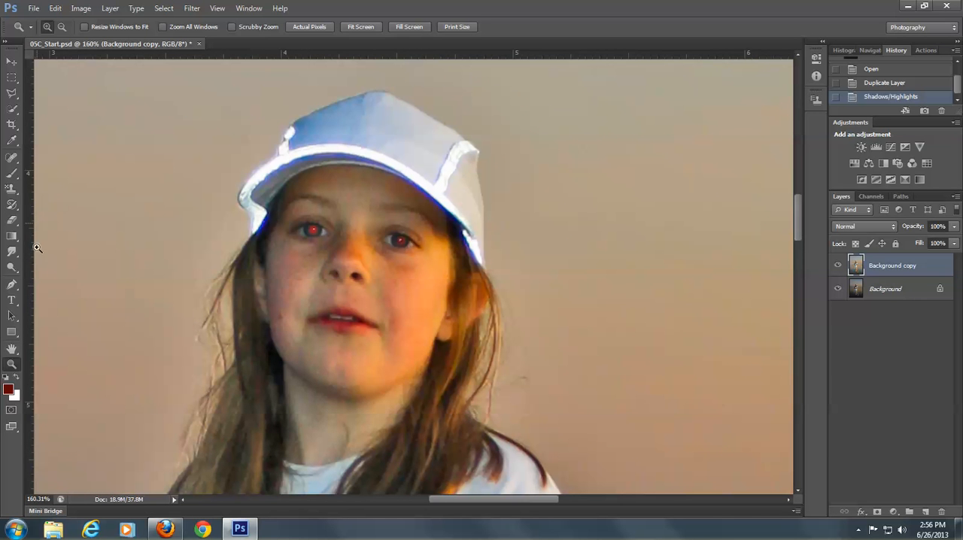
pyautogui.click(14, 158)
pyautogui.click(14, 159)
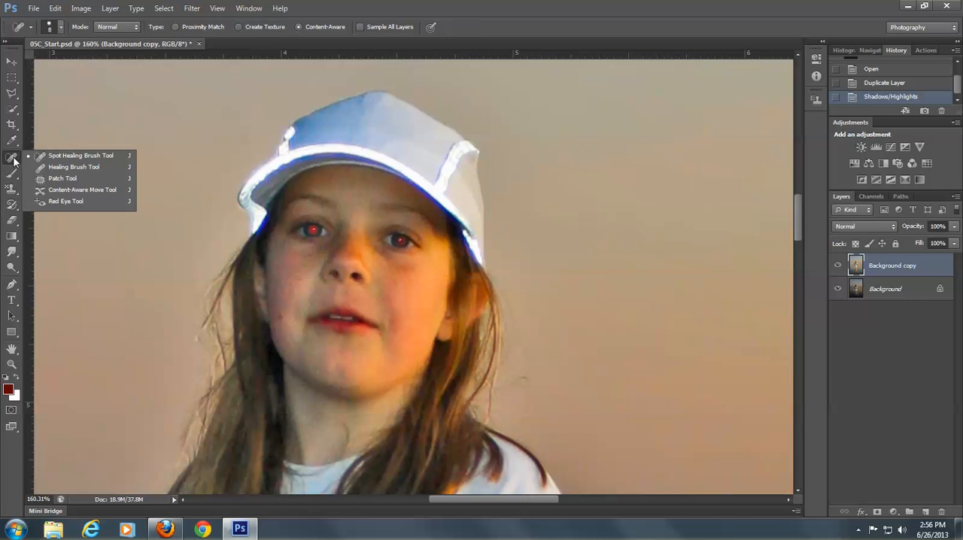
pyautogui.click(61, 201)
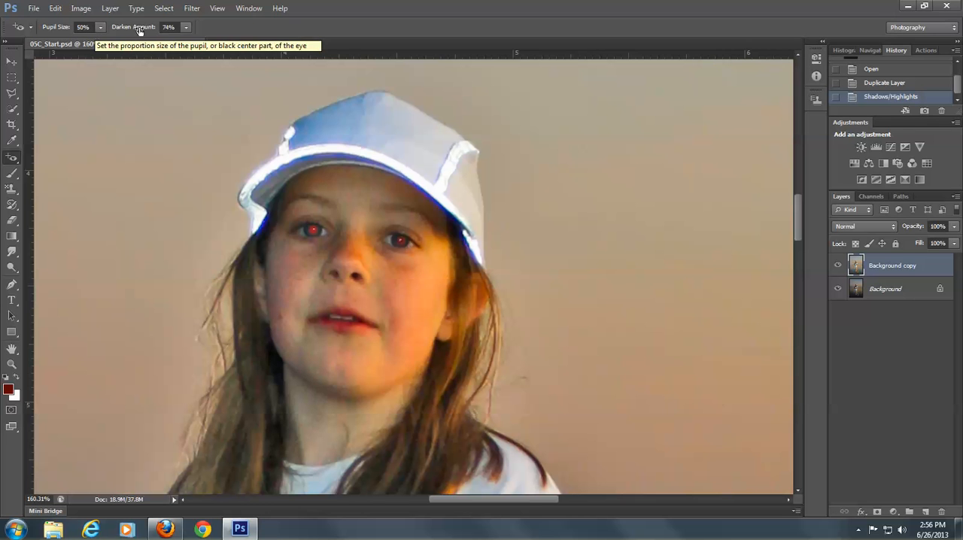
pyautogui.click(313, 230)
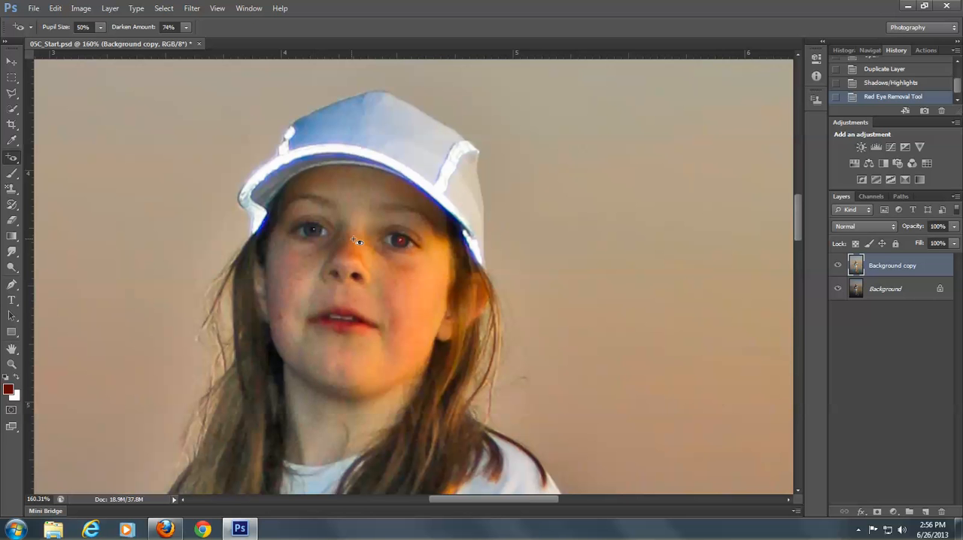
pyautogui.click(405, 241)
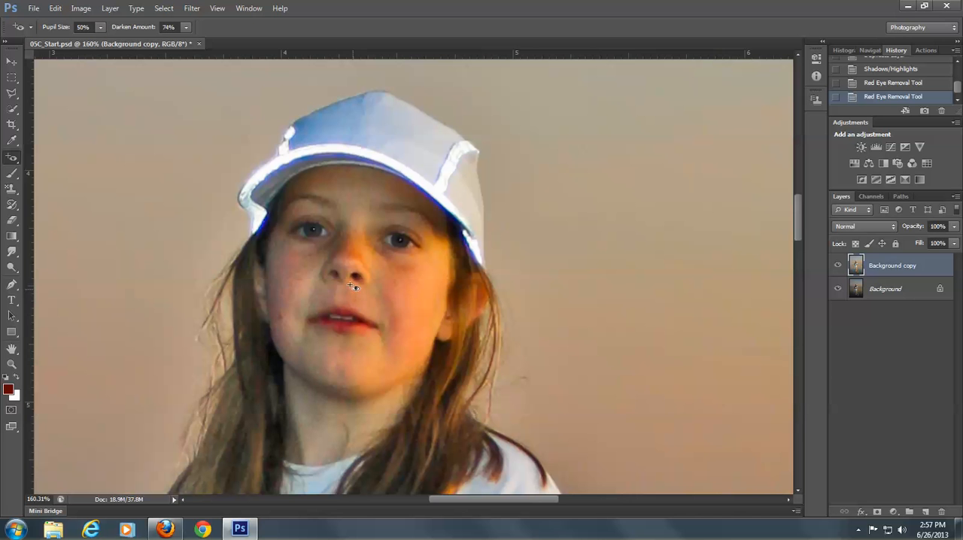
# - Apply the Reduce Noise filter to the Background copy layer with the Default settings, checking the face in the enlarged preview
pyautogui.click(192, 10)
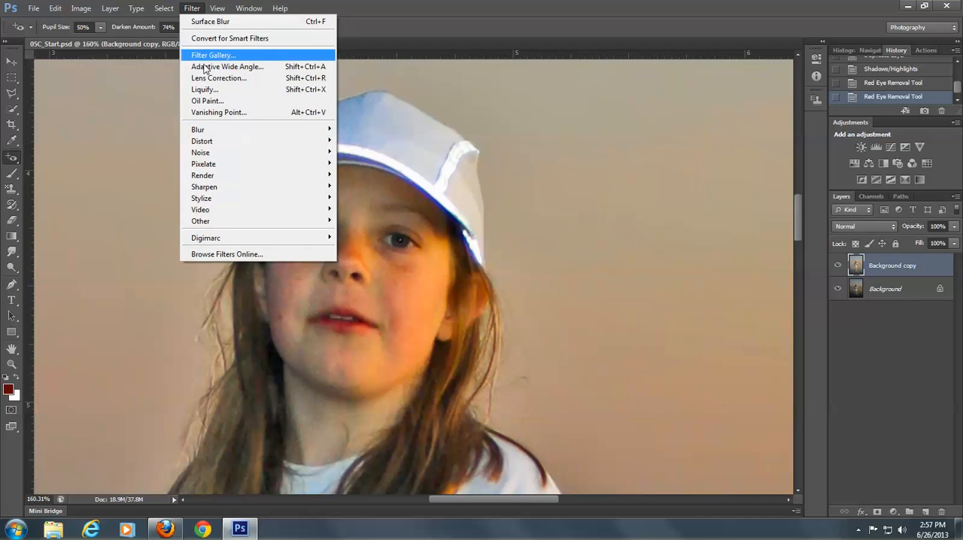
pyautogui.moveTo(223, 150)
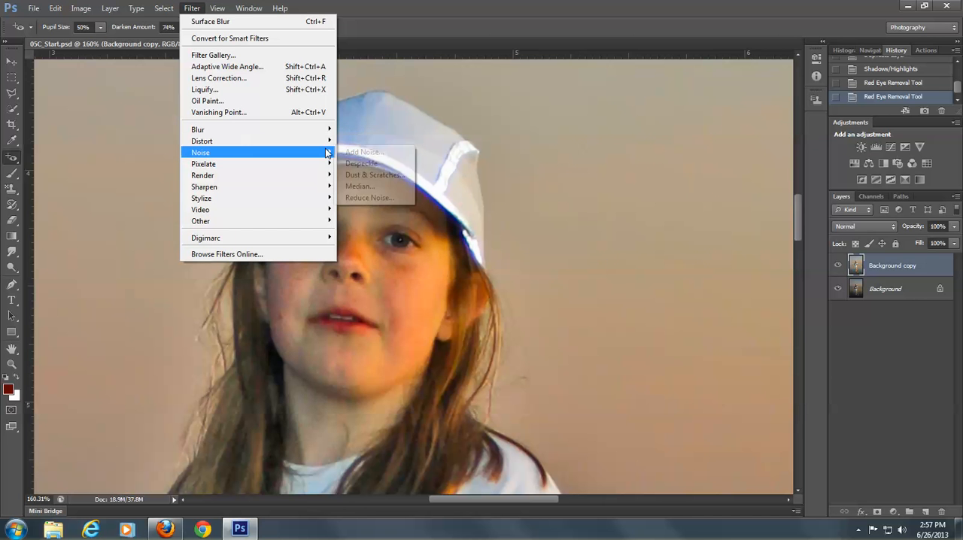
pyautogui.click(375, 199)
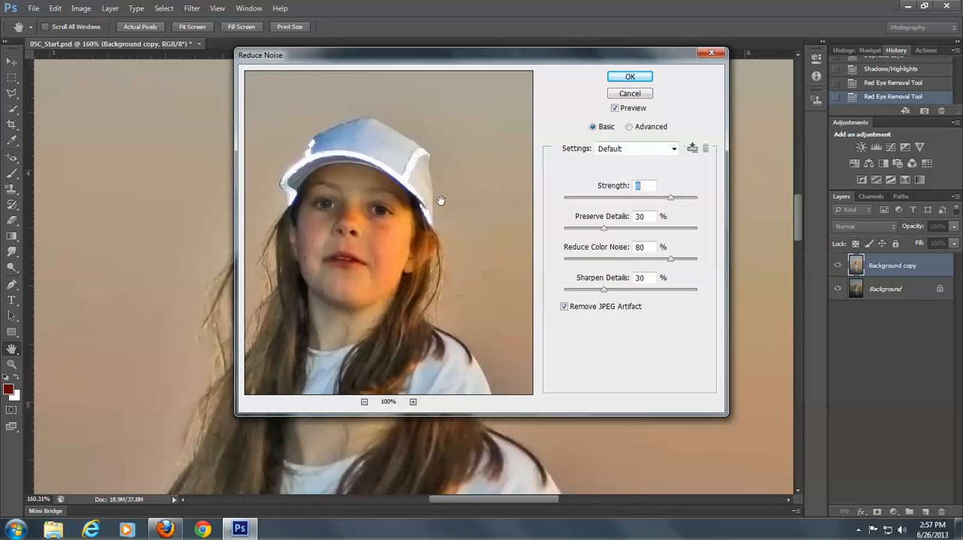
pyautogui.click(413, 403)
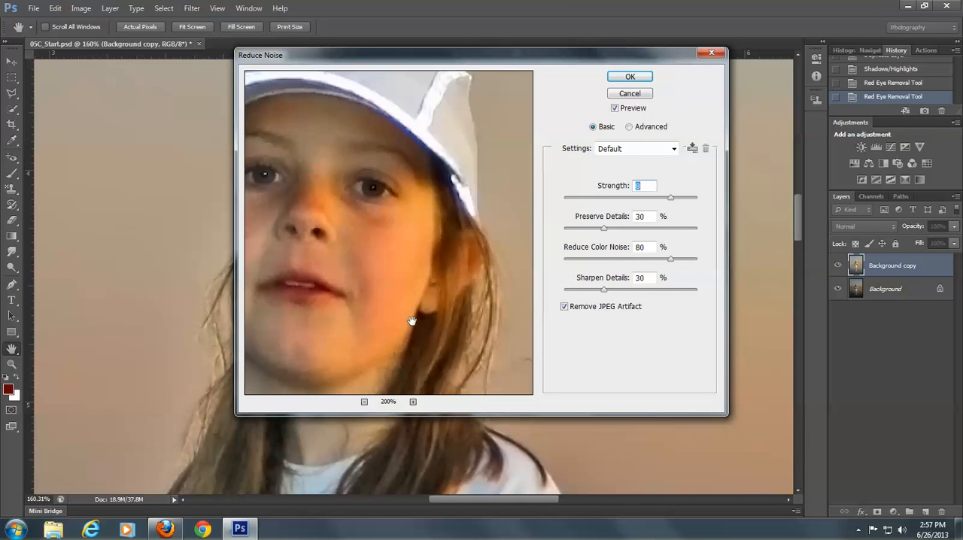
pyautogui.moveTo(334, 226); pyautogui.dragTo(389, 285)
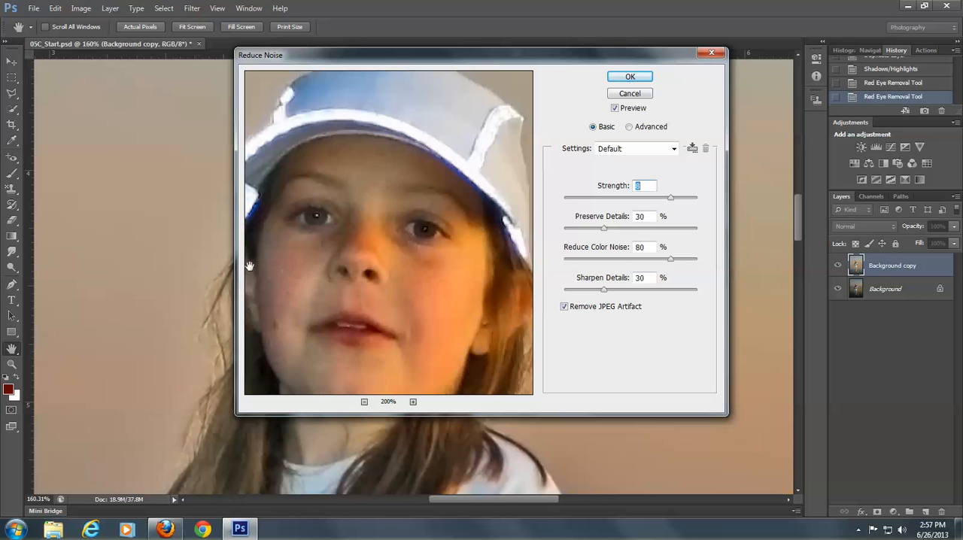
pyautogui.click(631, 77)
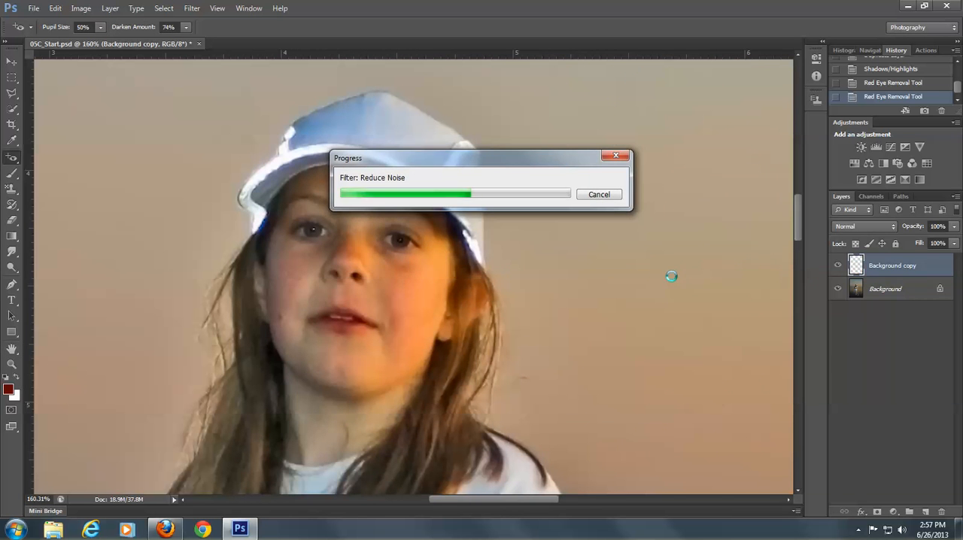
# - Compare the retouched face with the original by toggling the visibility of the Background copy layer
pyautogui.click(837, 268)
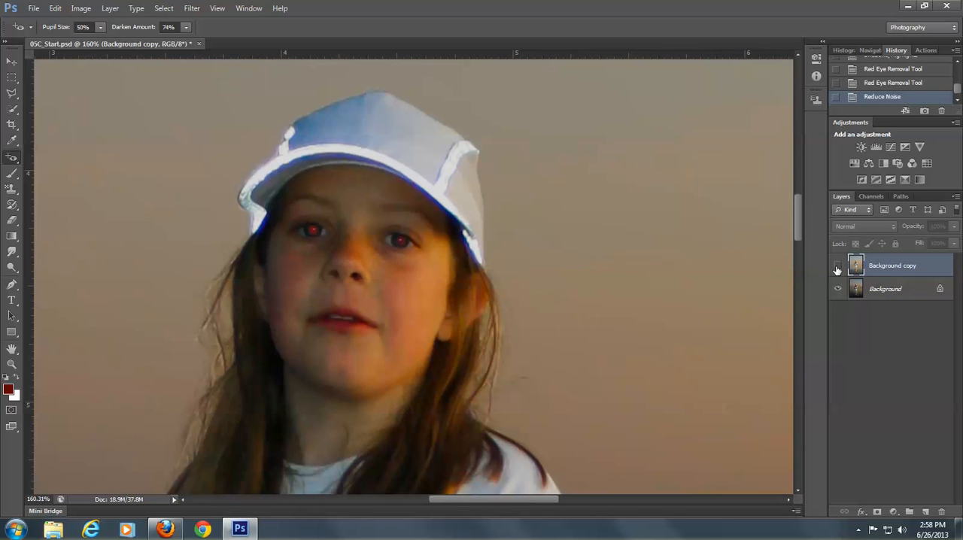
pyautogui.click(837, 267)
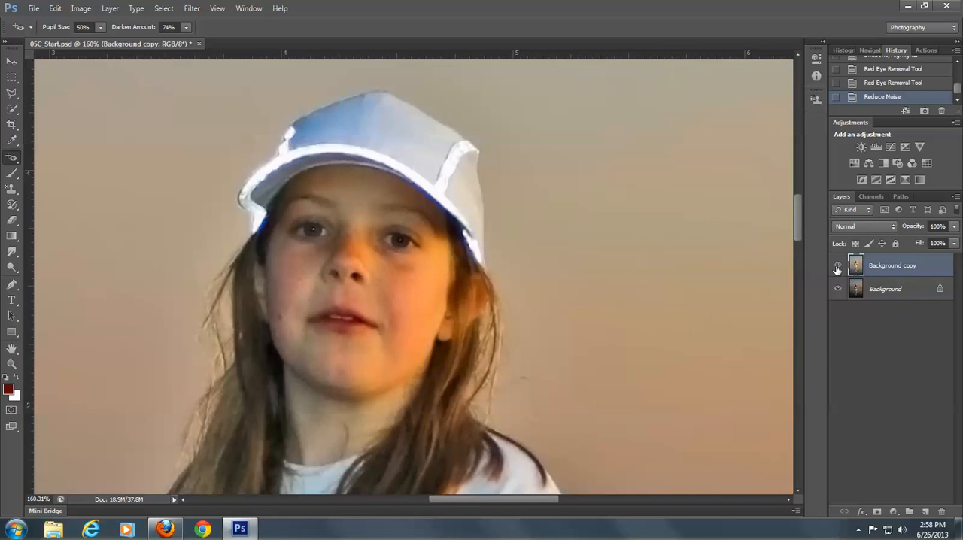
pyautogui.click(837, 268)
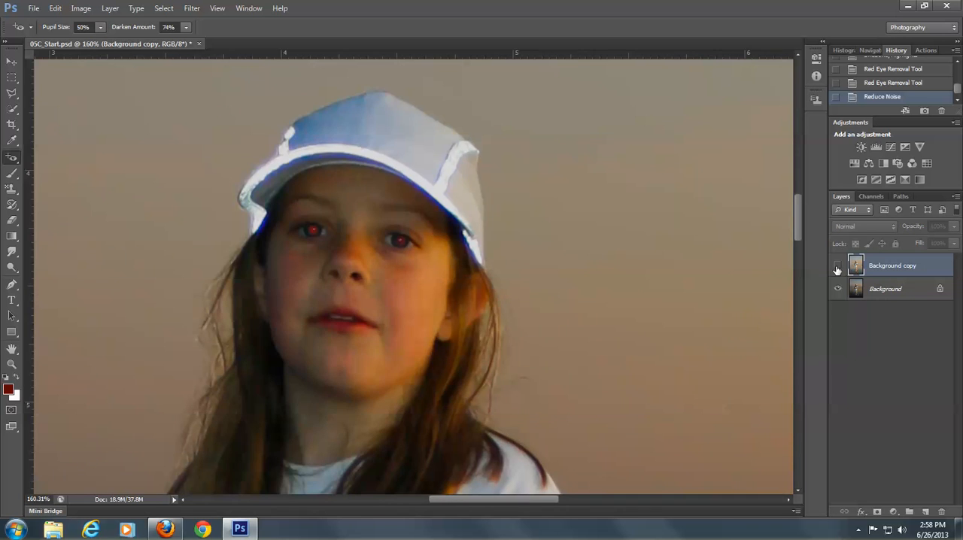
pyautogui.click(837, 268)
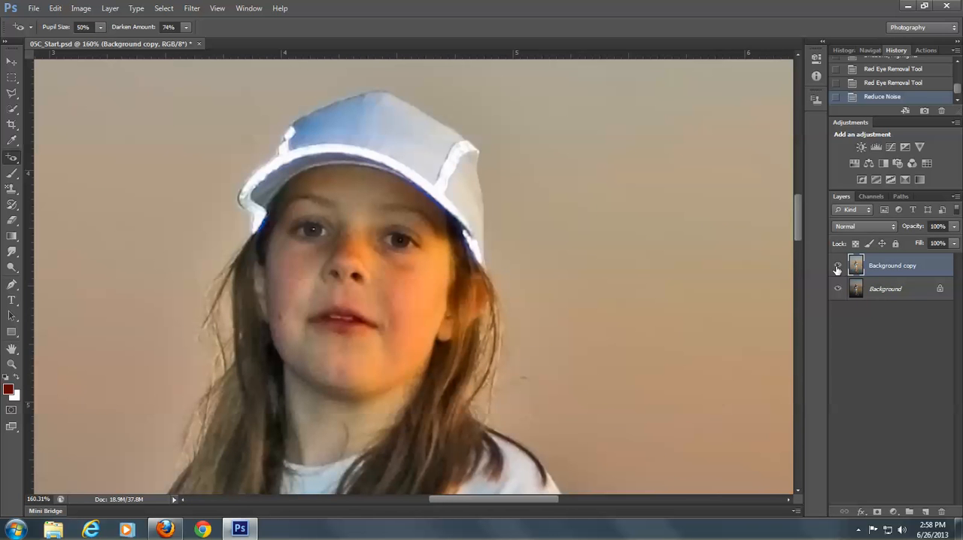